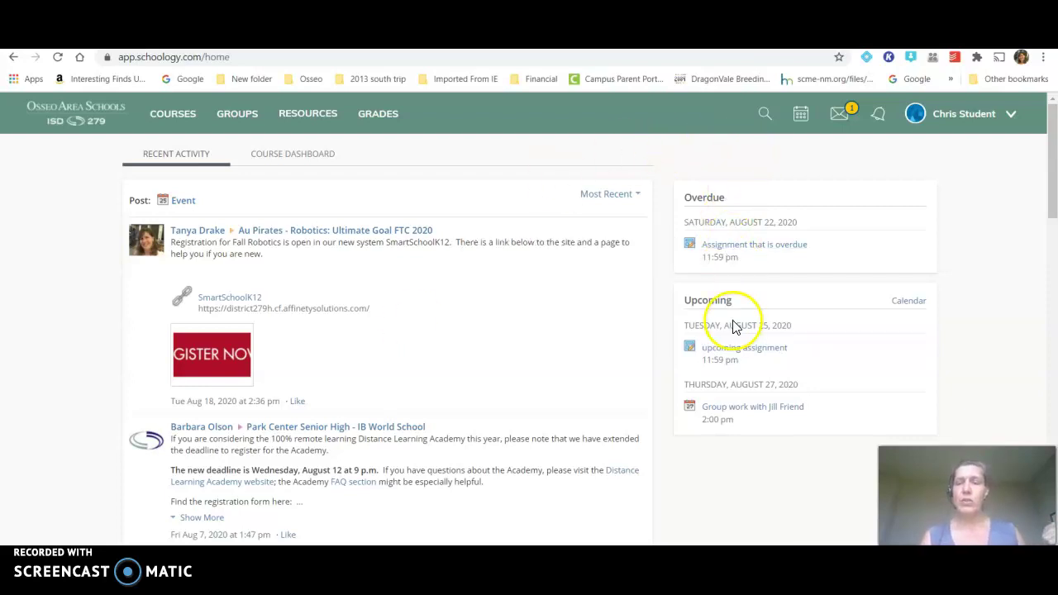
- Open the August 2020 month calendar and view the group-work event on the 27th without changes
mouse_move(734, 250)
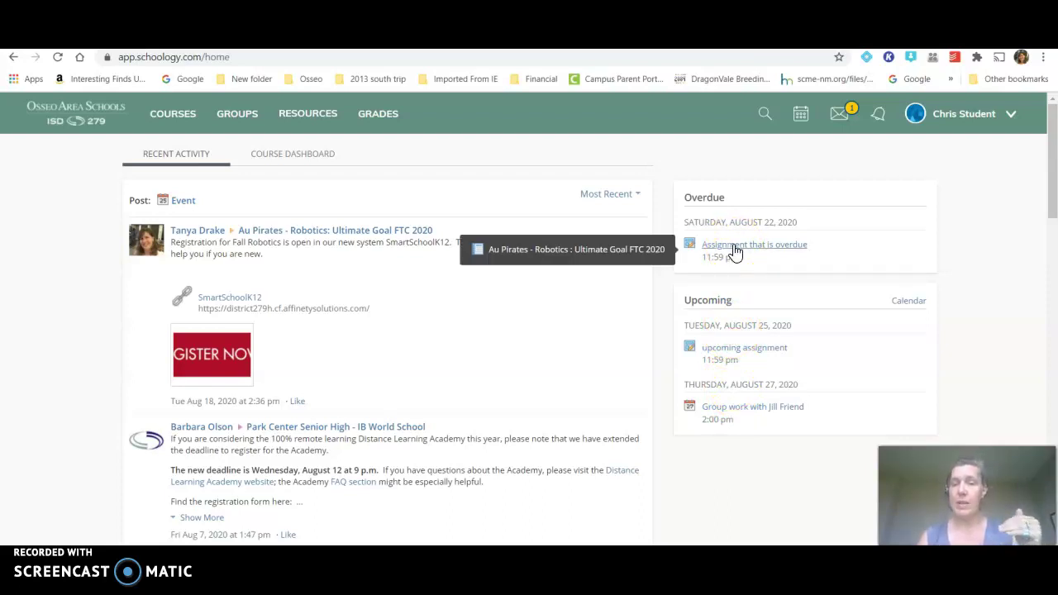
mouse_move(734, 356)
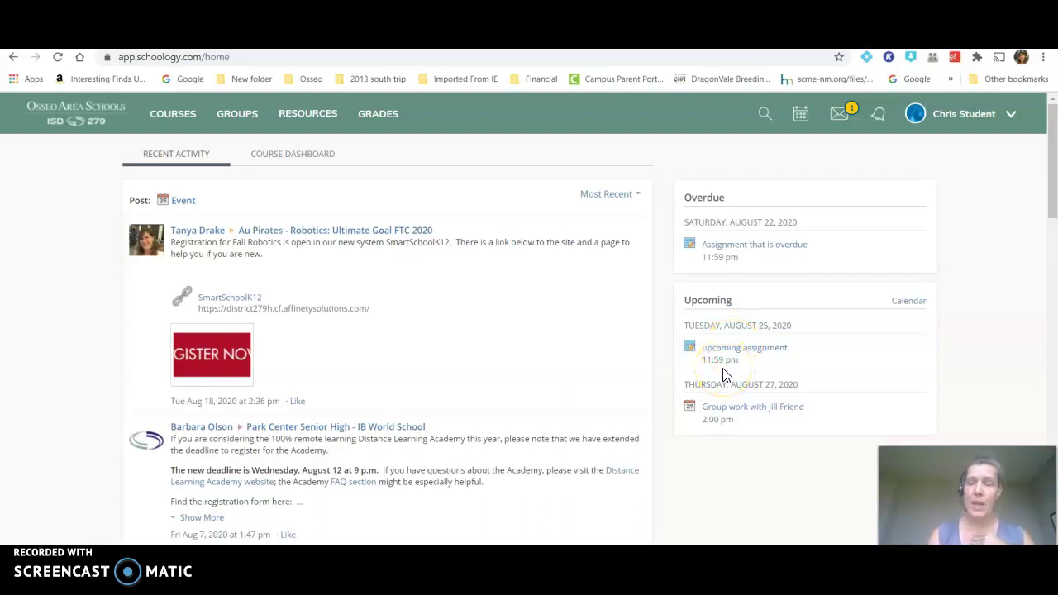
mouse_move(717, 417)
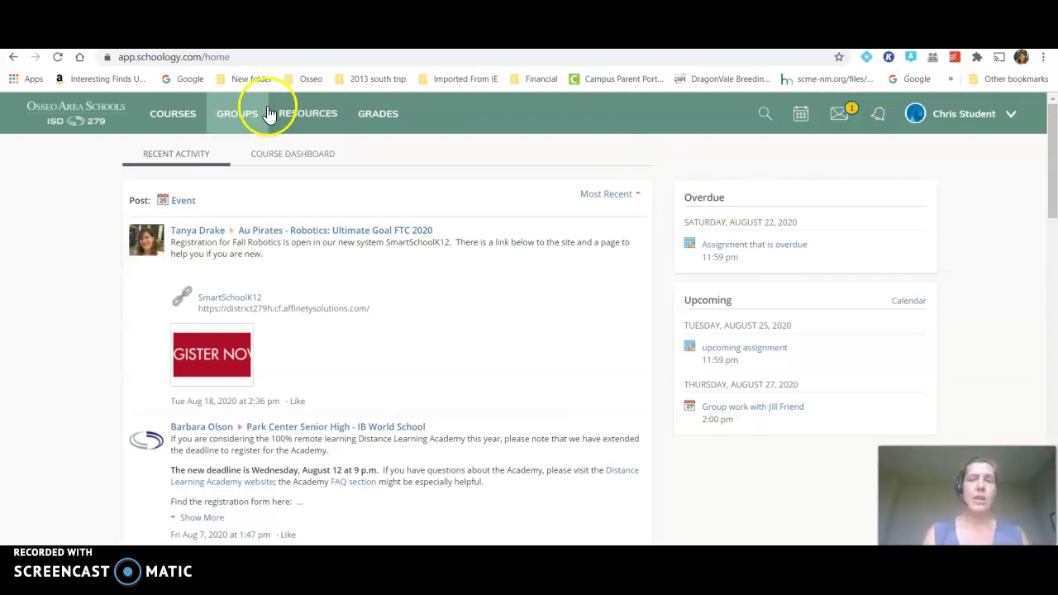
left_click(799, 116)
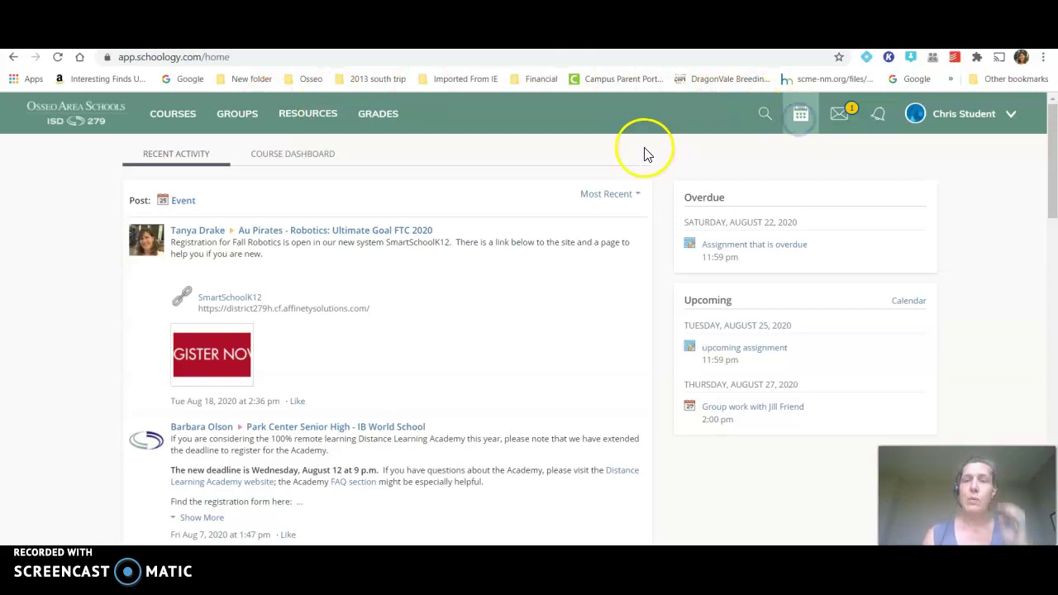
left_click(801, 120)
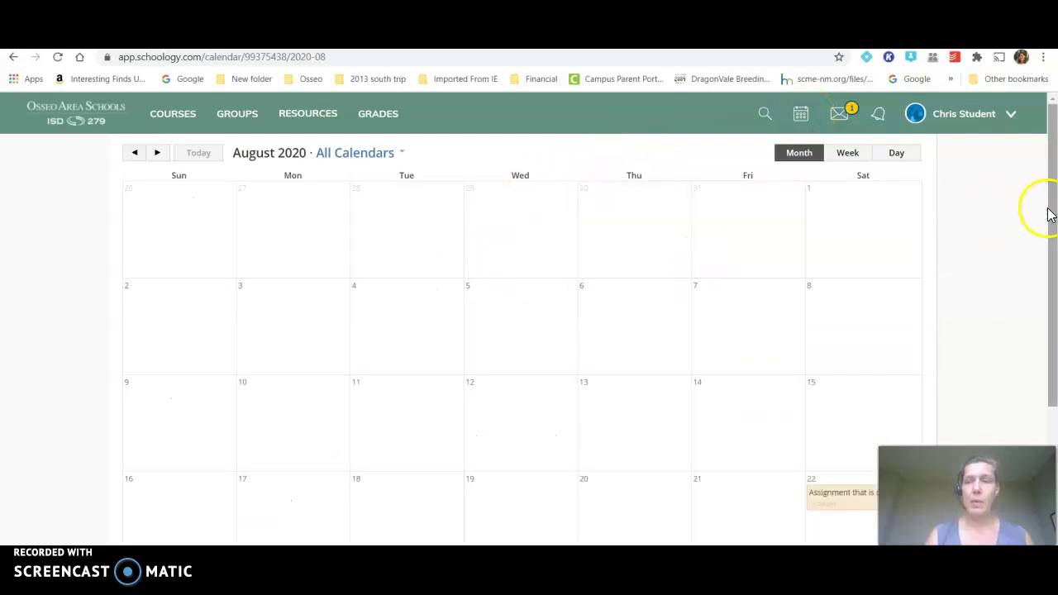
left_click_drag(1052, 208, 1053, 380)
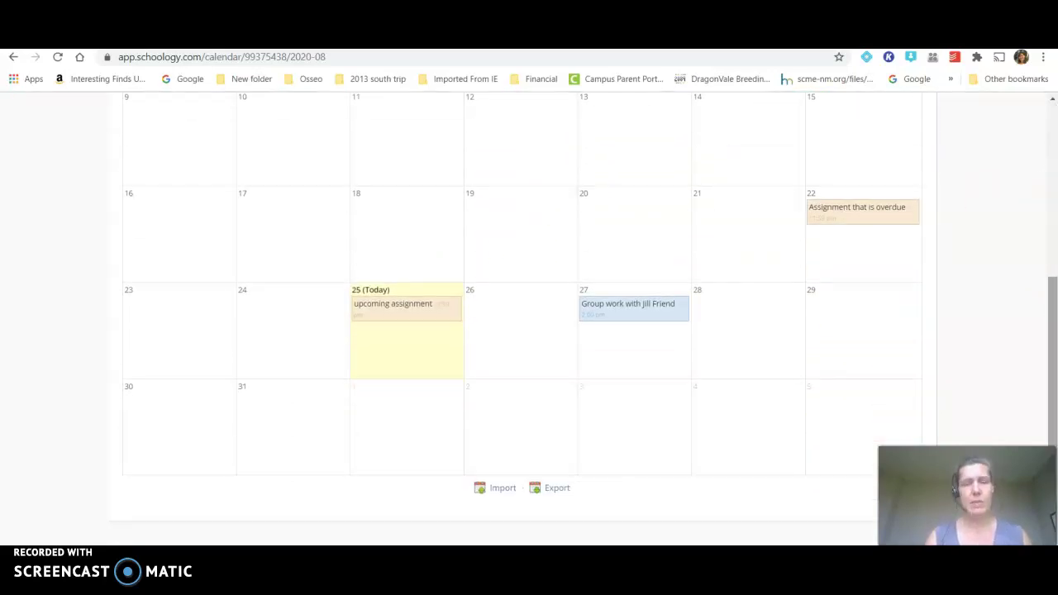
left_click(641, 316)
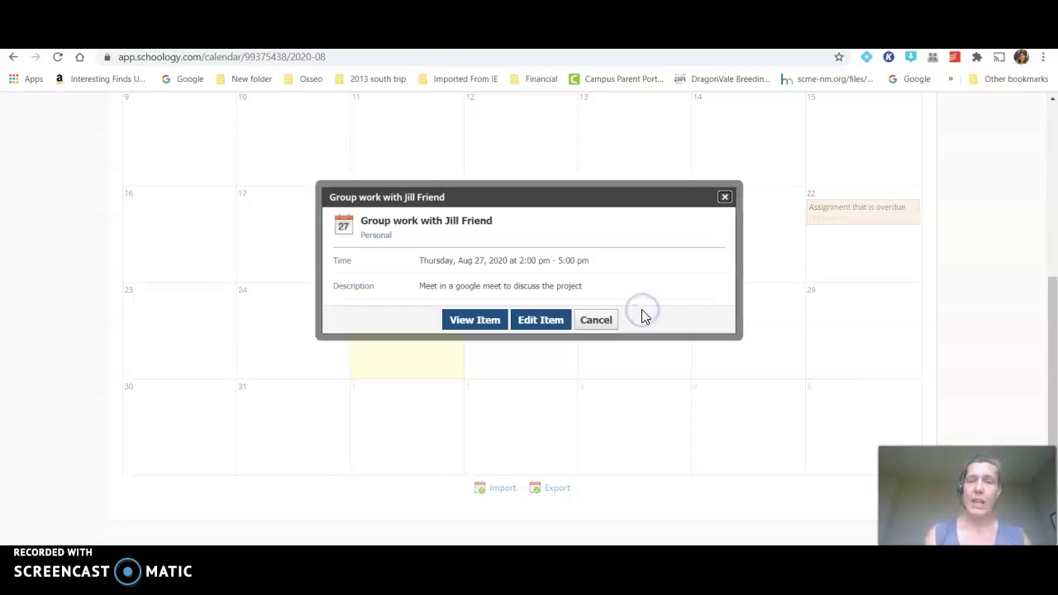
left_click(601, 323)
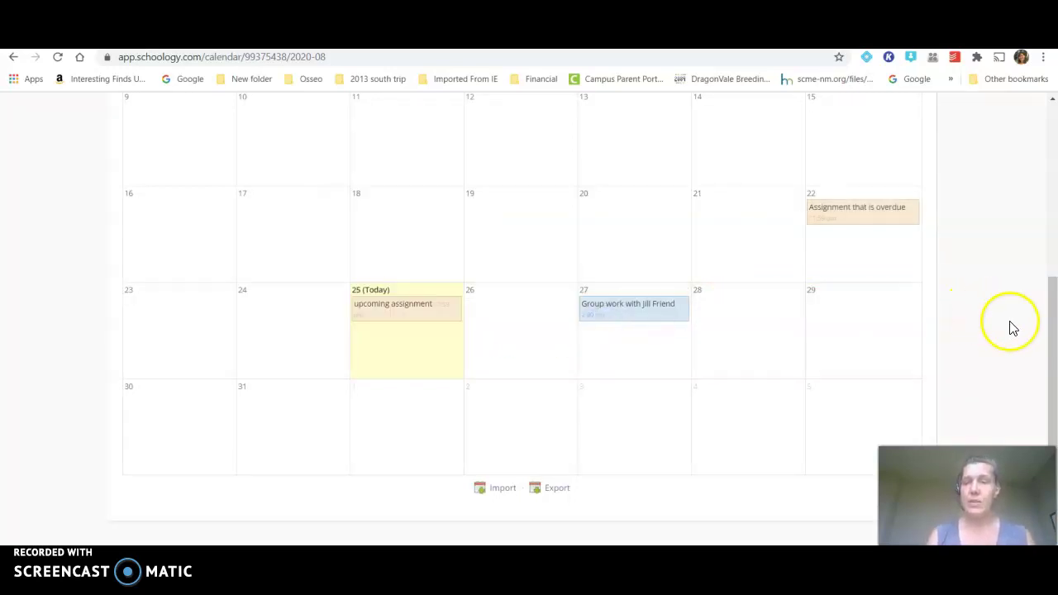
left_click_drag(1048, 338, 1048, 165)
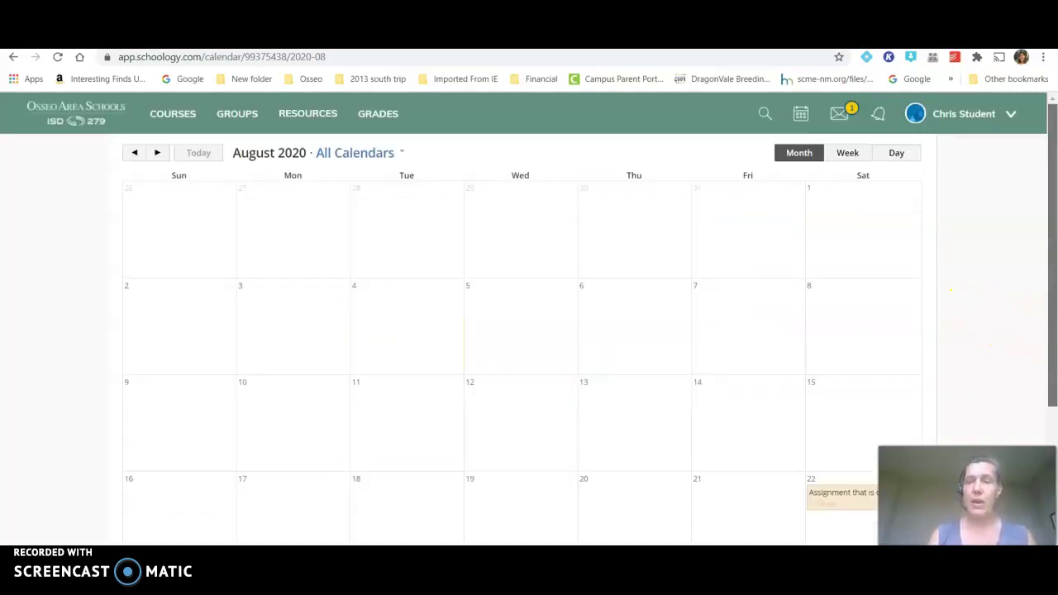
left_click(388, 151)
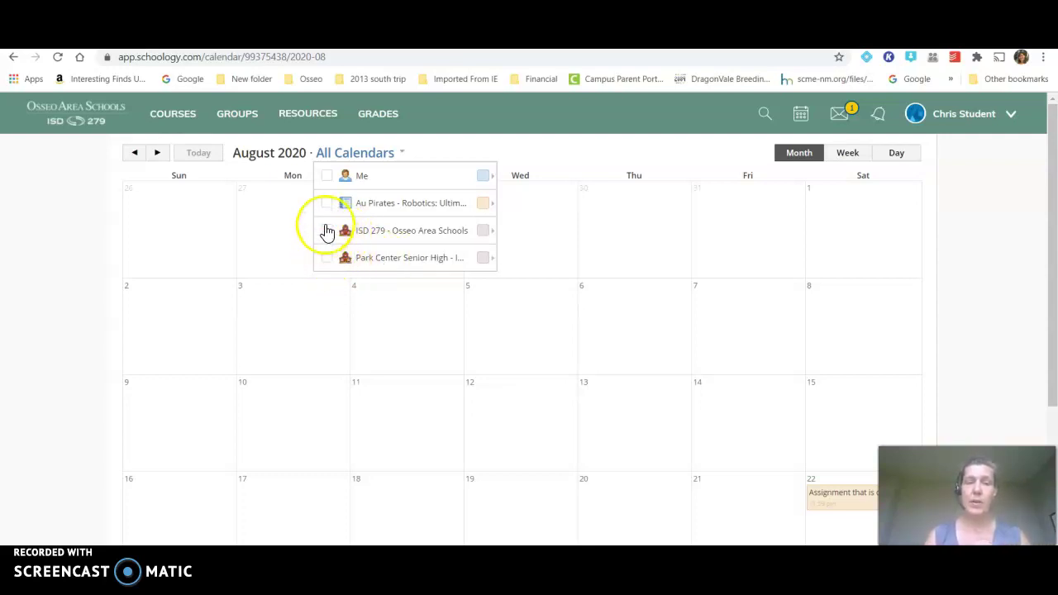
left_click(328, 176)
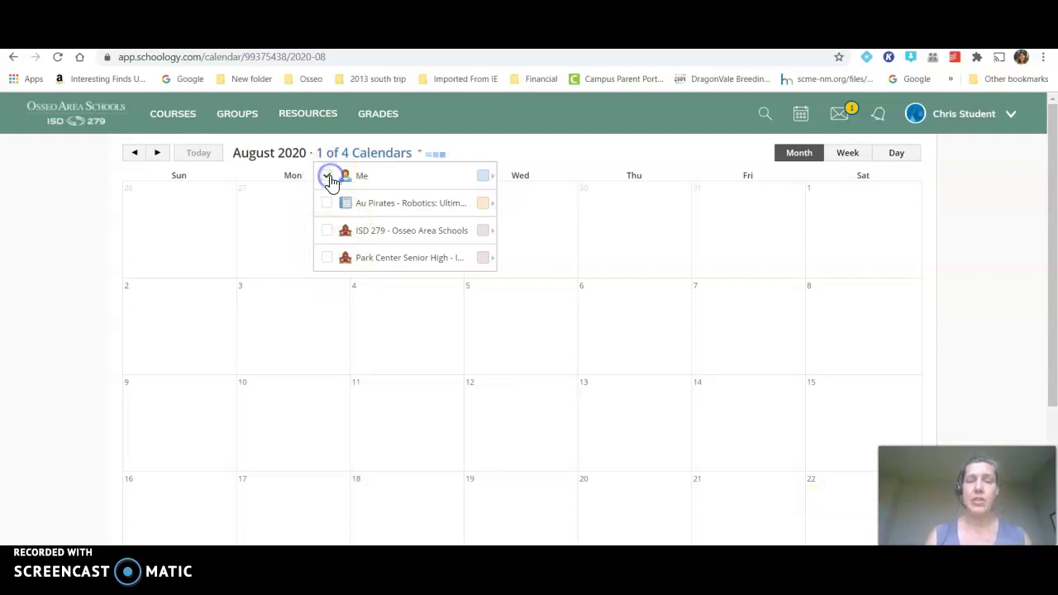
left_click_drag(1051, 188, 1051, 304)
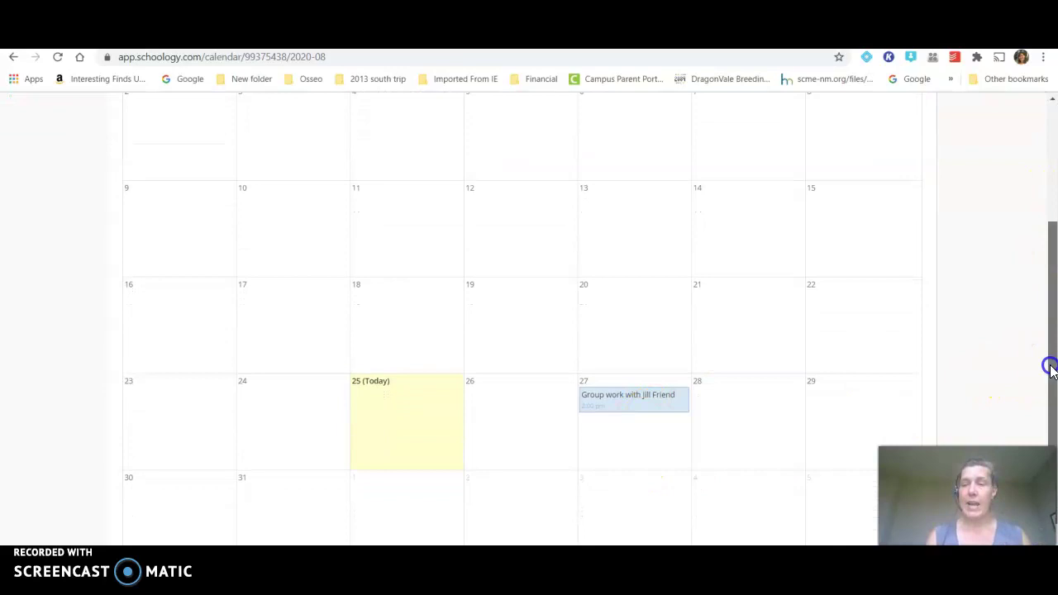
left_click_drag(1049, 366, 1049, 244)
left_click(327, 176)
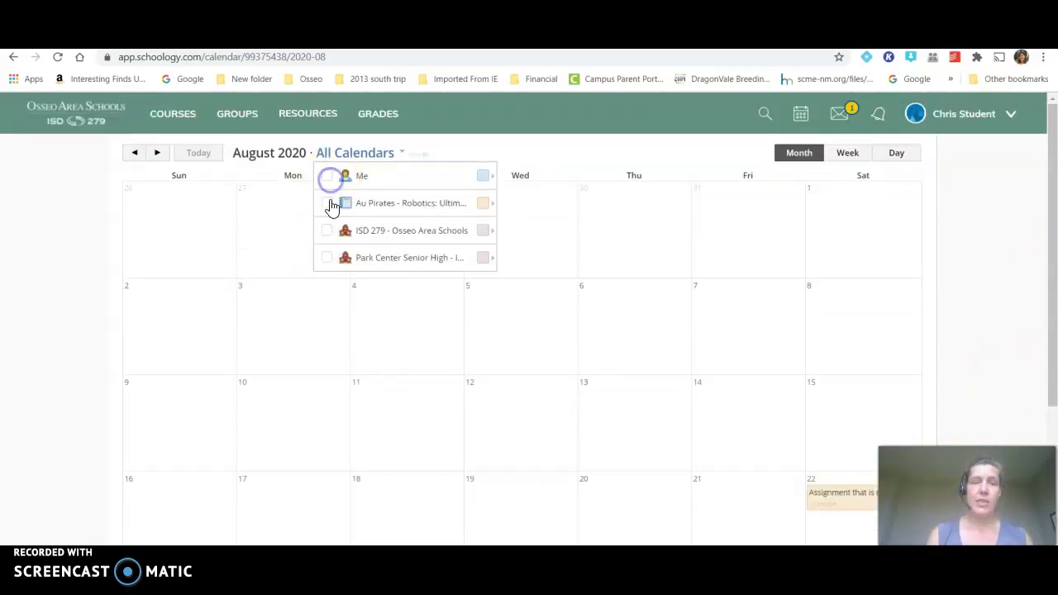
left_click(327, 203)
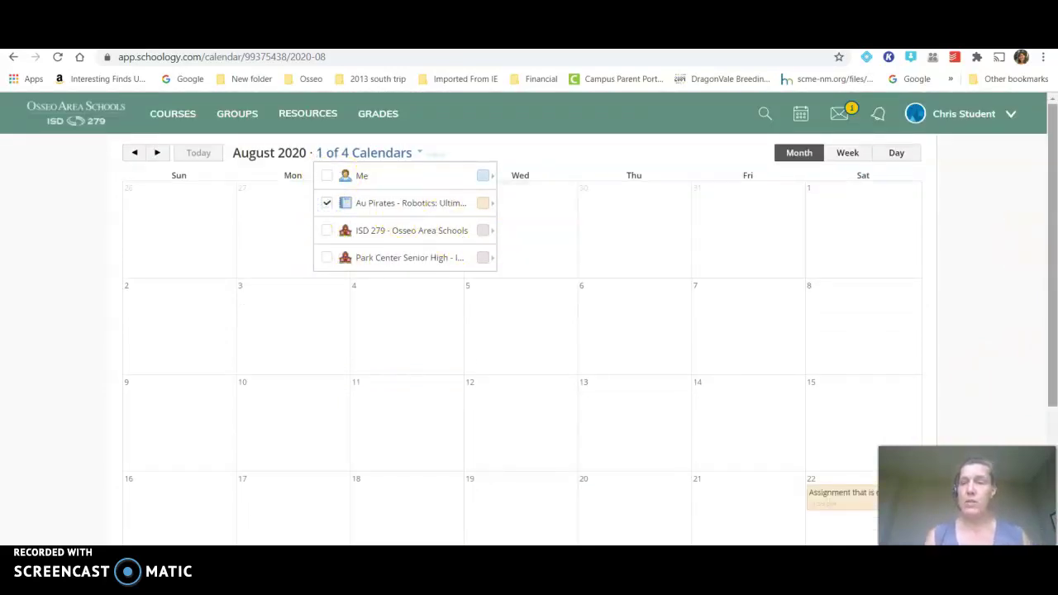
left_click_drag(1052, 238, 1050, 359)
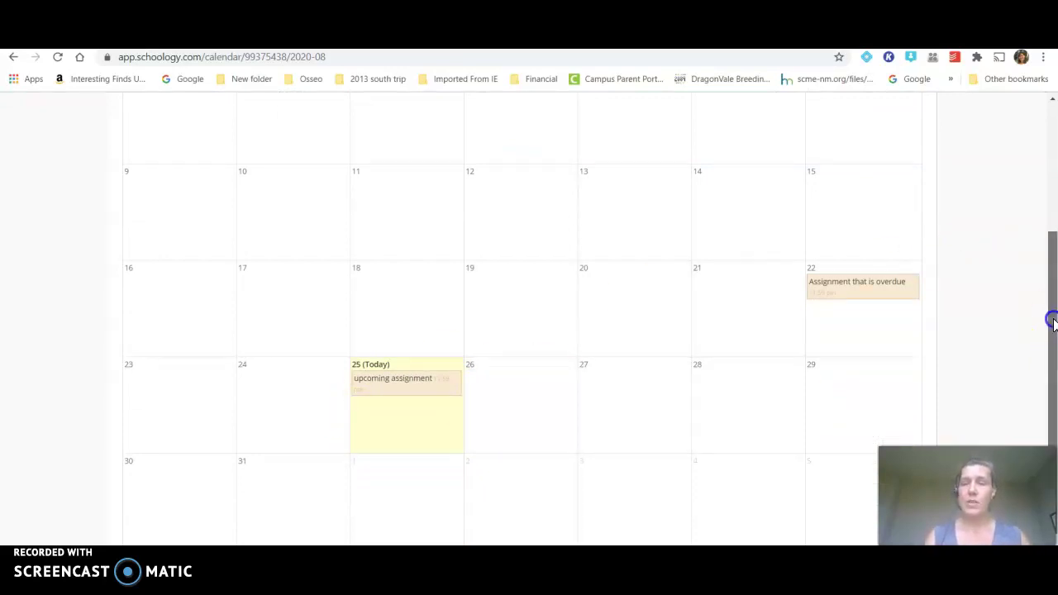
left_click_drag(1053, 319, 1051, 206)
left_click(326, 202)
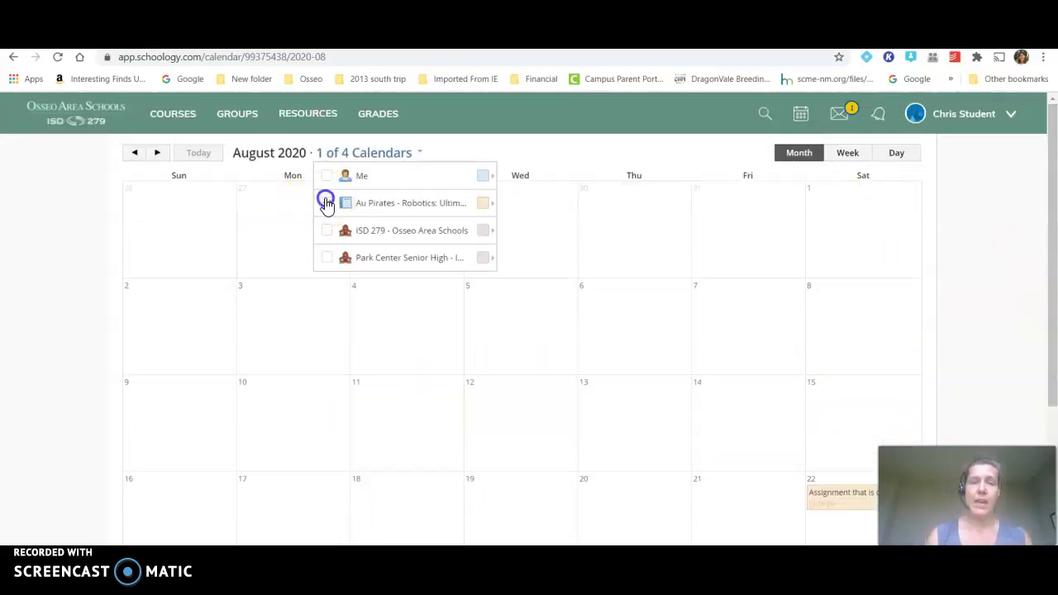
left_click(328, 260)
mouse_move(1044, 221)
left_mouse_down()
mouse_move(1051, 357)
mouse_move(1052, 216)
left_mouse_up()
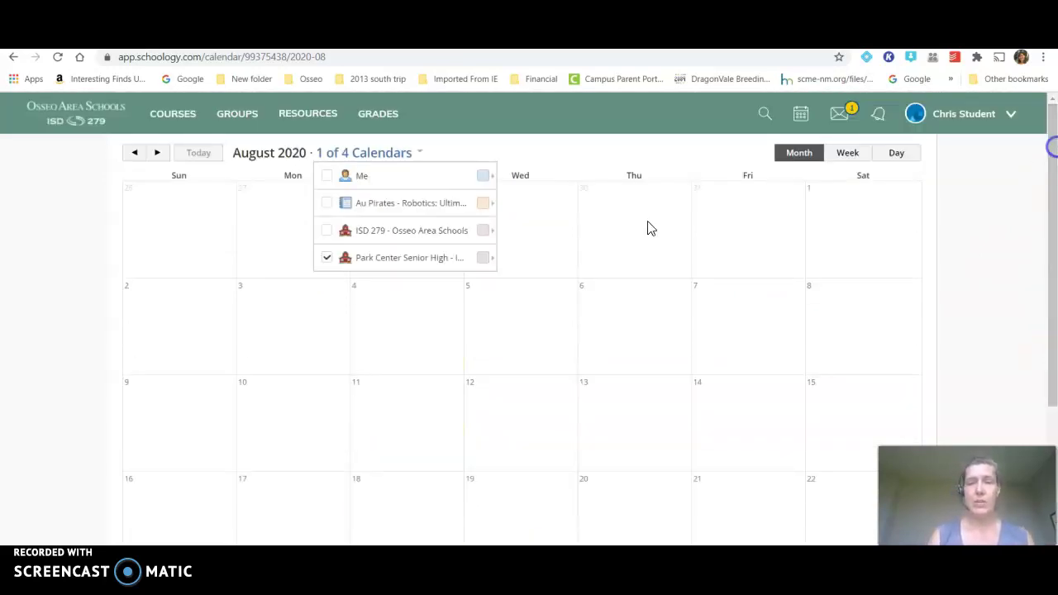
left_click(328, 259)
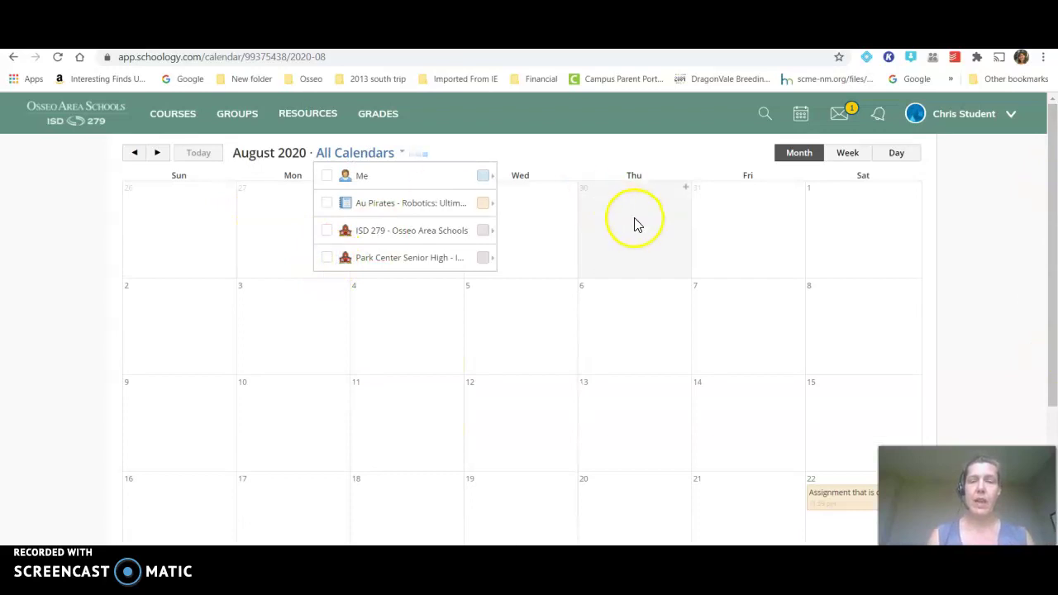
- Start a new event on August 28 with a 3:00 PM start time
scroll(727, 389, "down", 3)
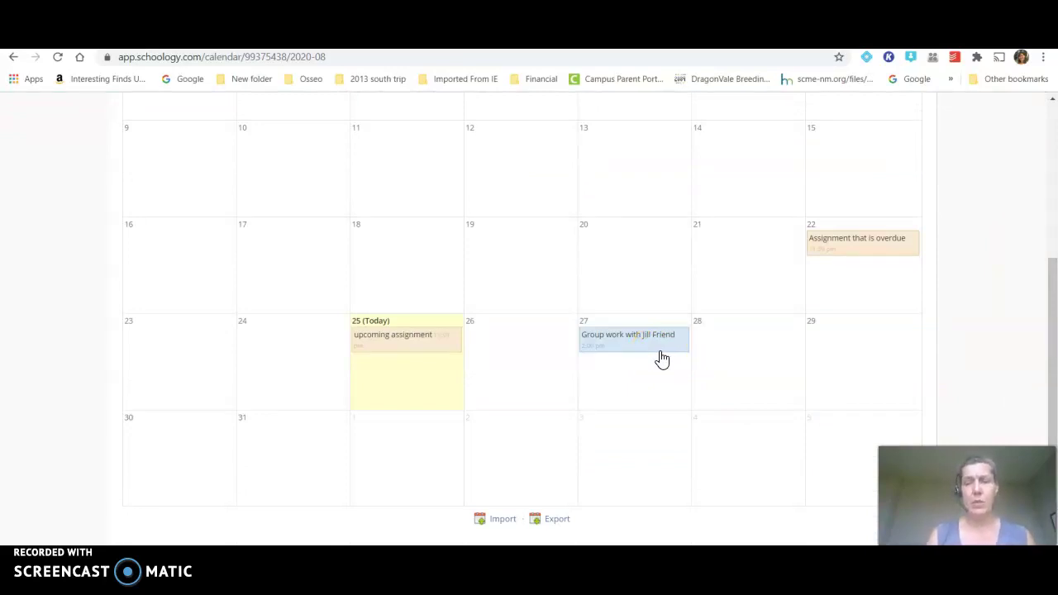
left_click(797, 323)
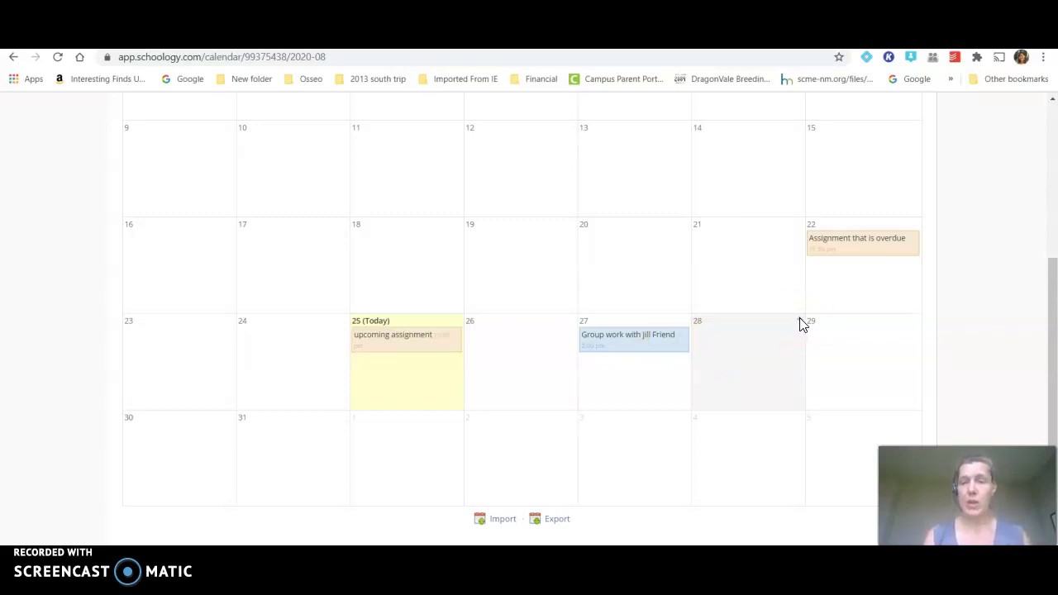
left_click(800, 319)
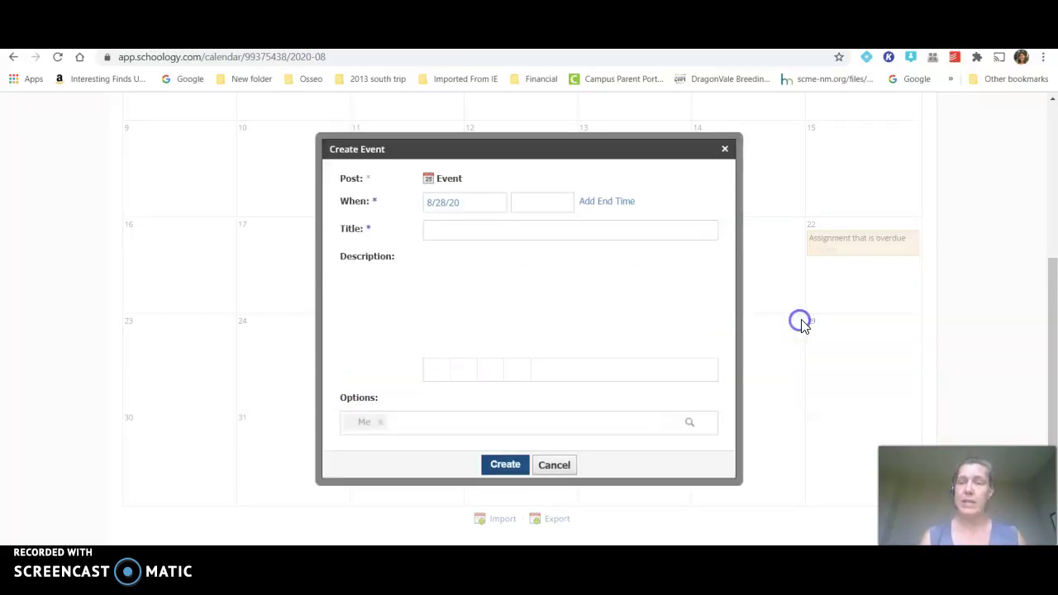
left_click_drag(487, 210, 460, 209)
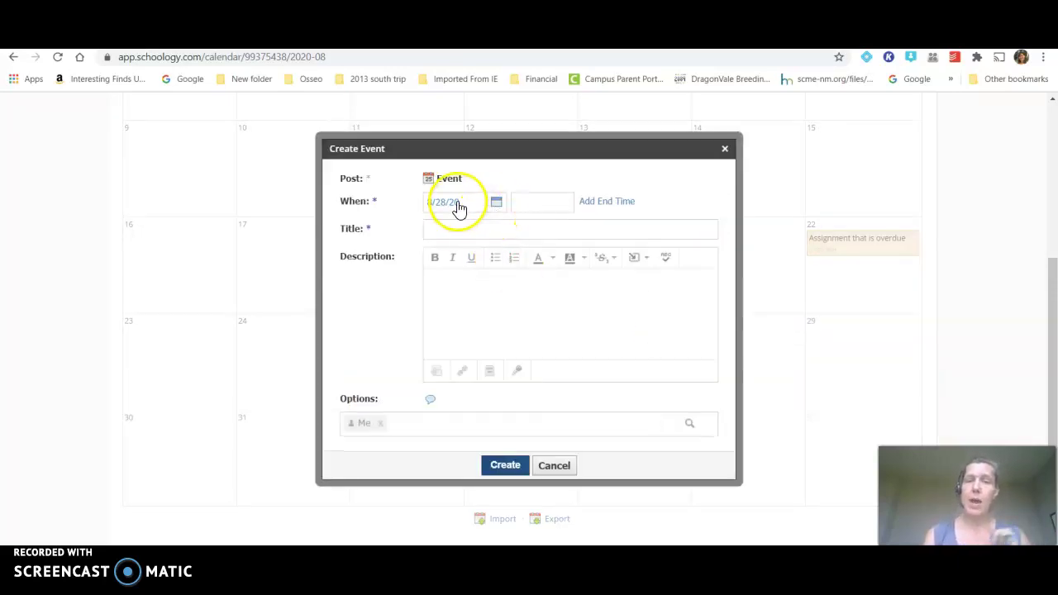
left_click(538, 203)
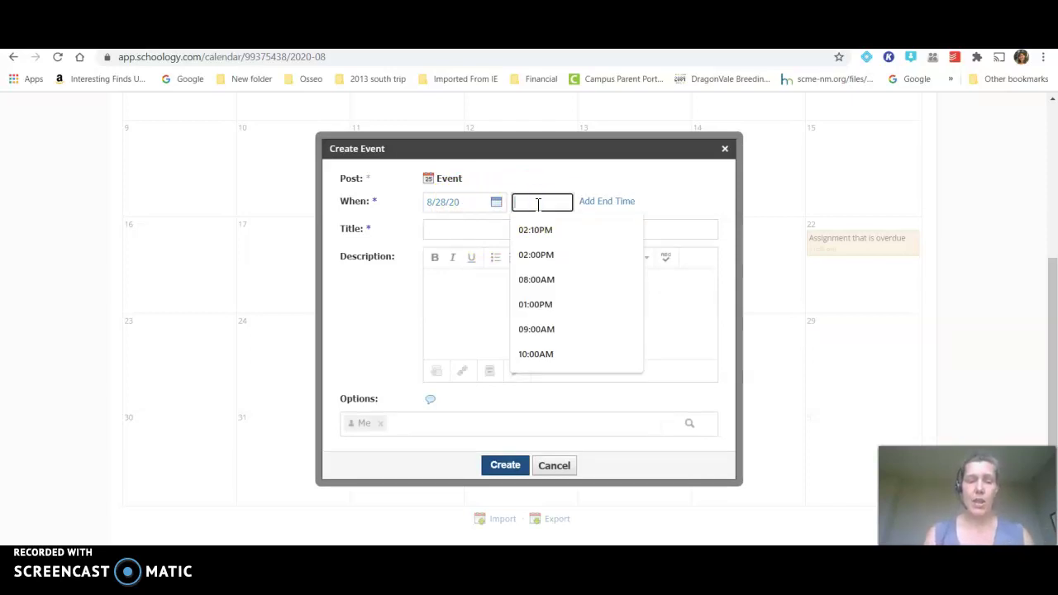
type("3:00AM")
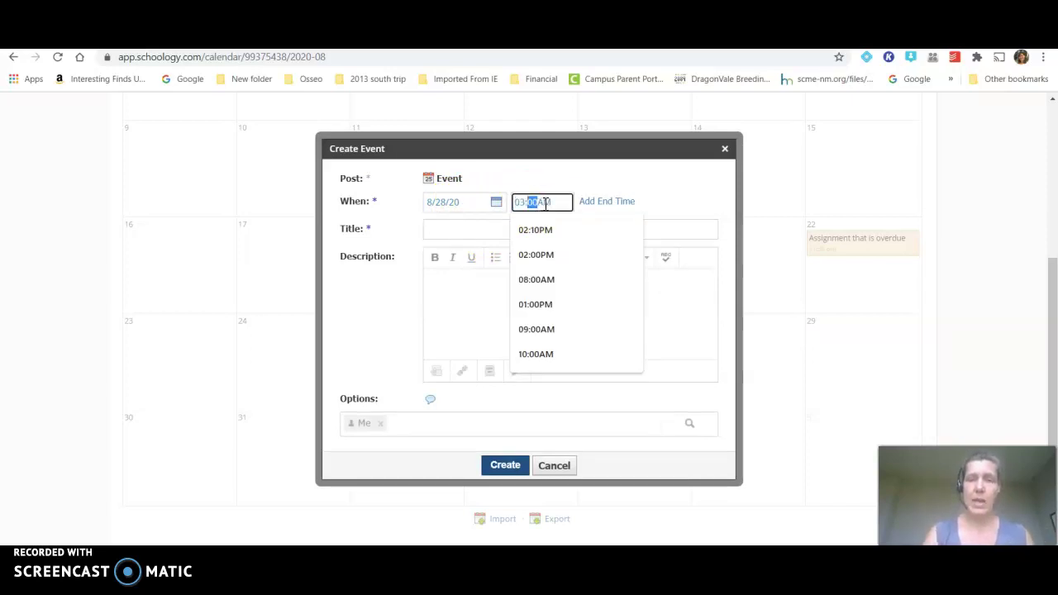
key("Right")
type("p")
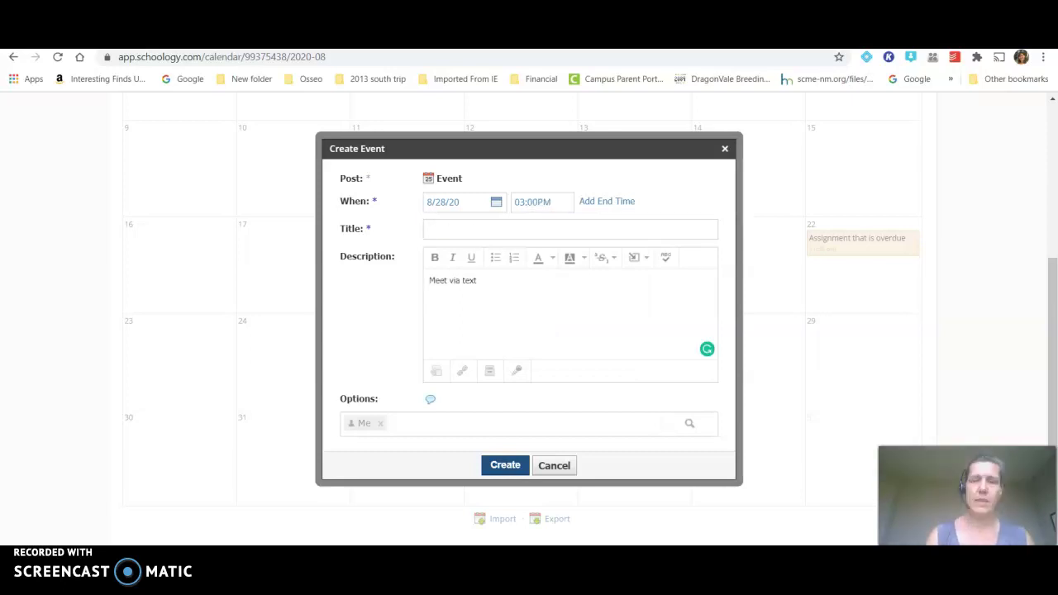
- Title the event with the friend's name, set its description to Library, and create it
left_click(443, 229)
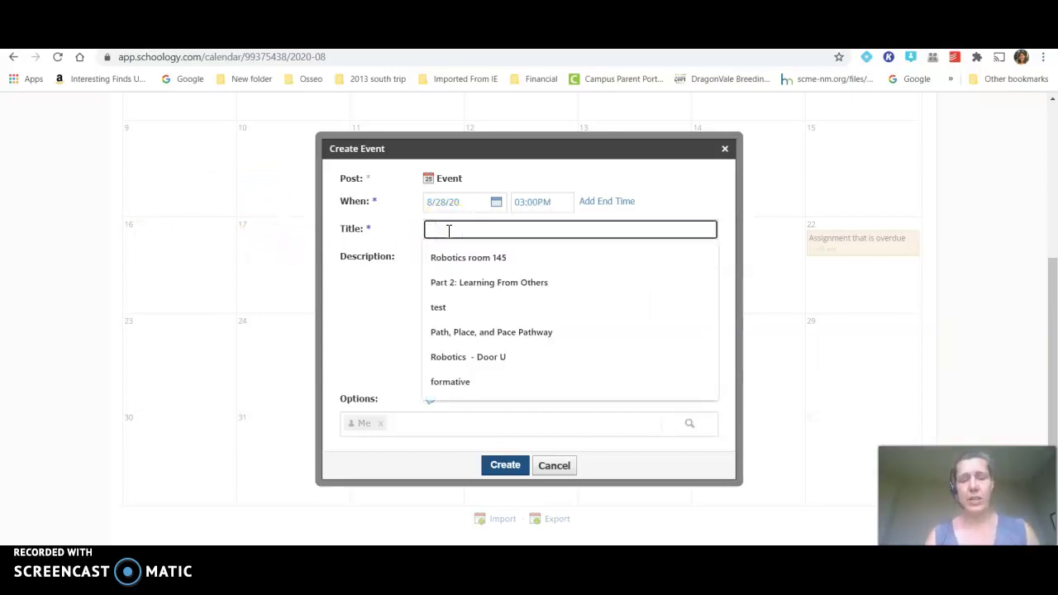
type("Jill Friend")
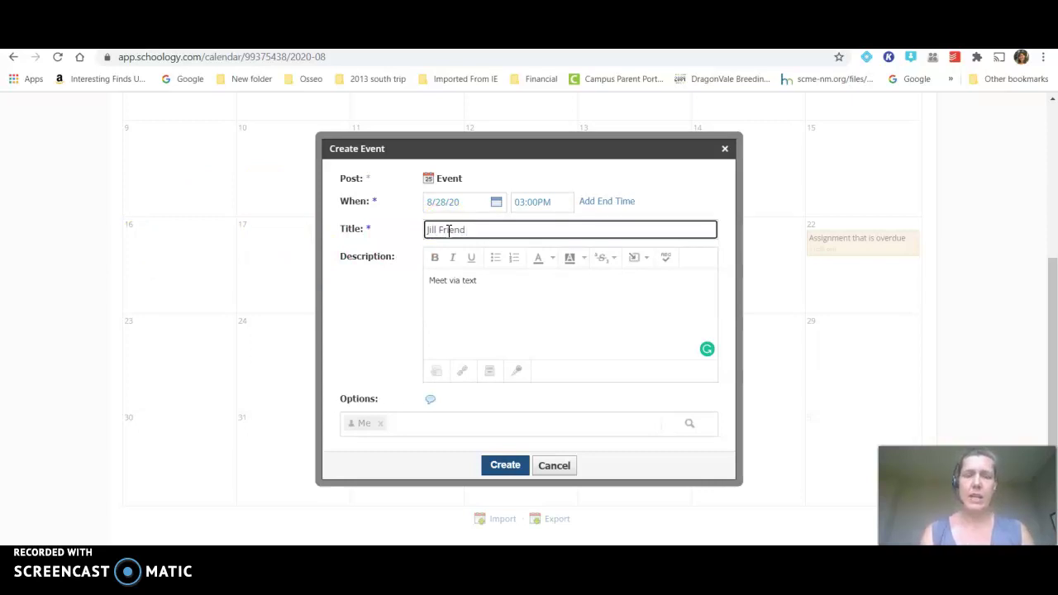
left_click(503, 294)
key("BackSpace")
key("BackSpace")
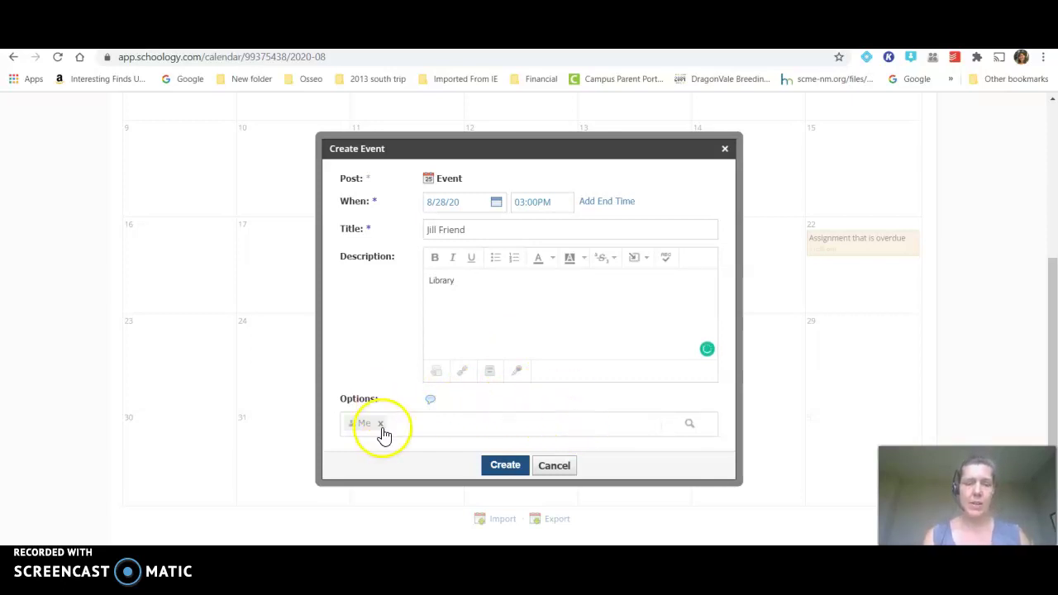
left_click(506, 467)
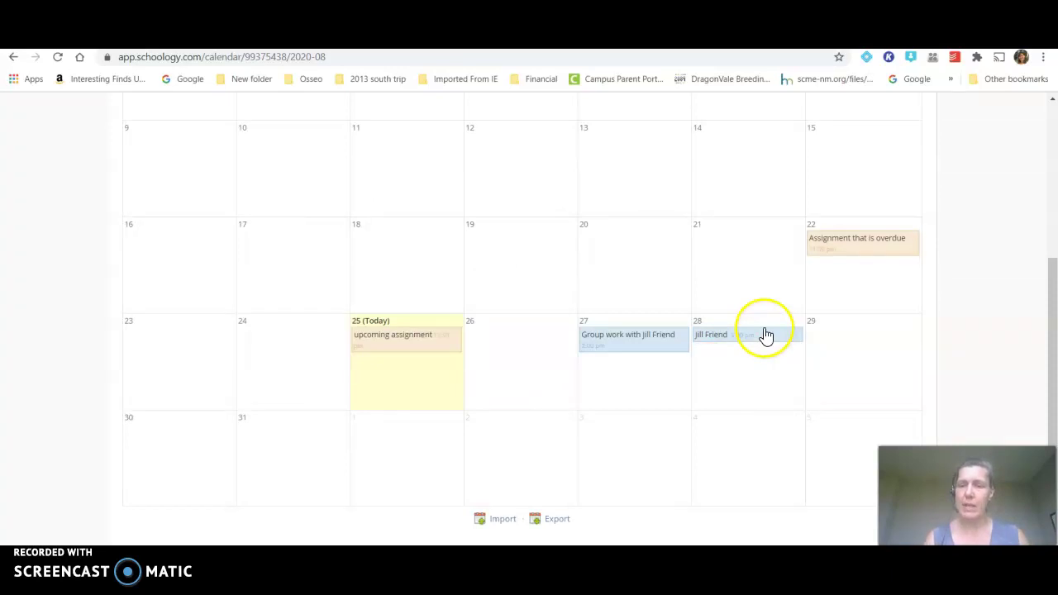
left_click(1052, 334)
left_click_drag(1051, 335, 1051, 176)
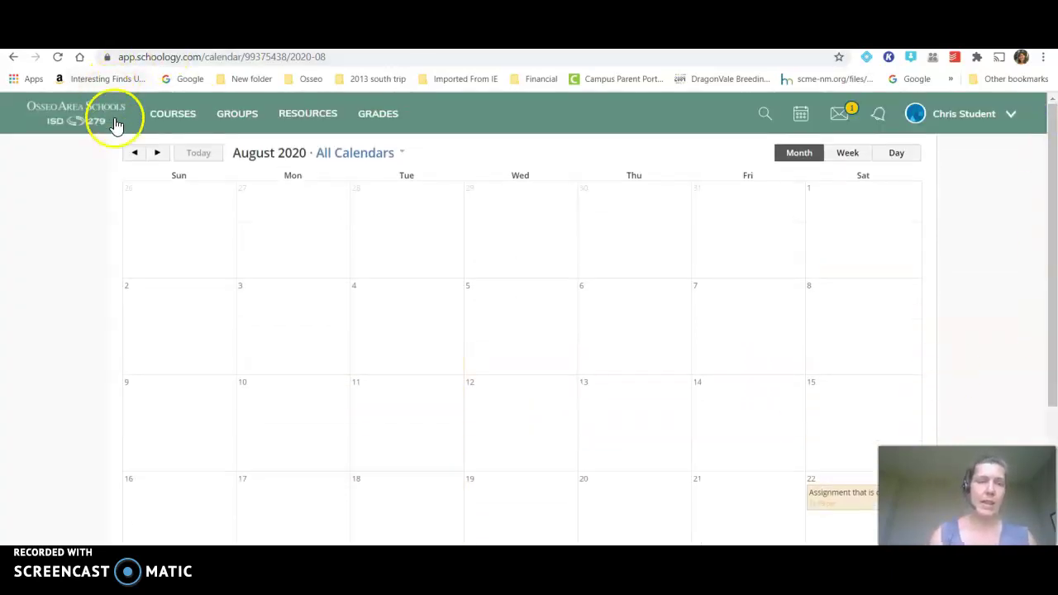
- Return to the August 2020 month calendar via the home page's upcoming list
left_click(77, 116)
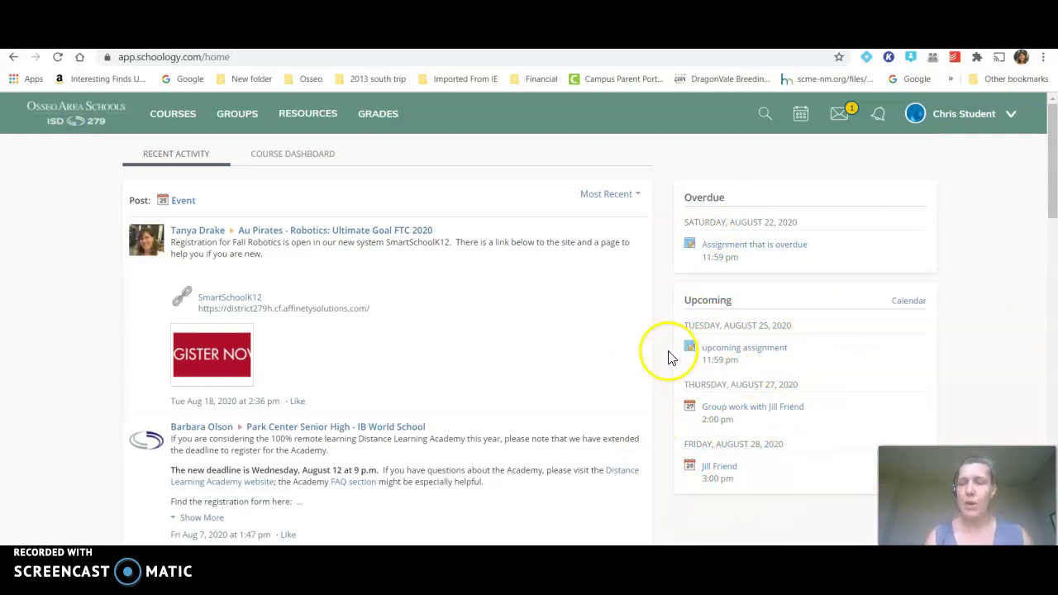
left_click(909, 304)
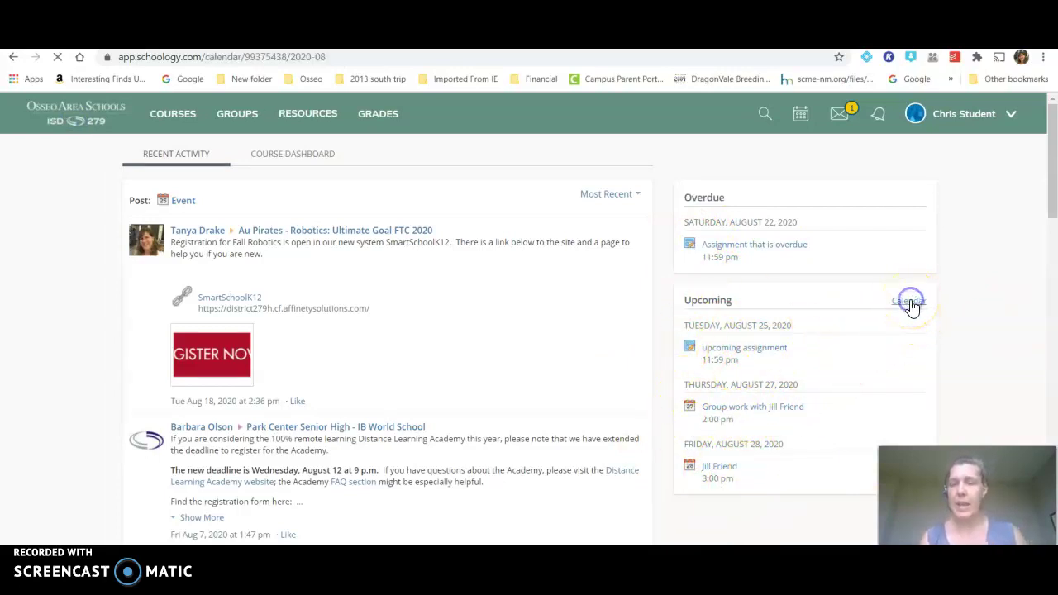
left_click_drag(1052, 223, 1052, 364)
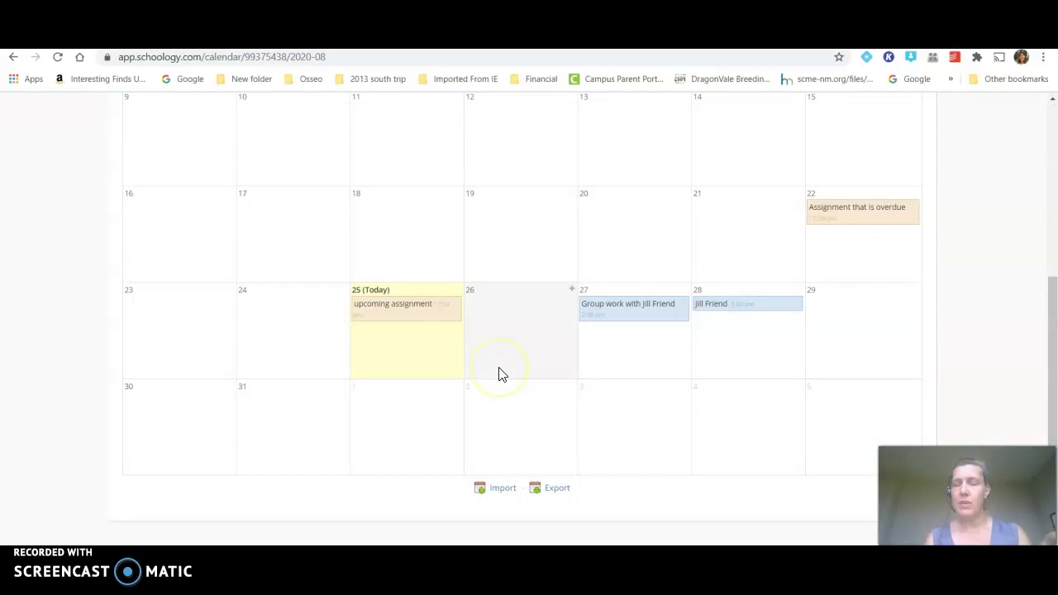
- Create the event 'work on chapter 3 tonight' on August 26
left_click(571, 290)
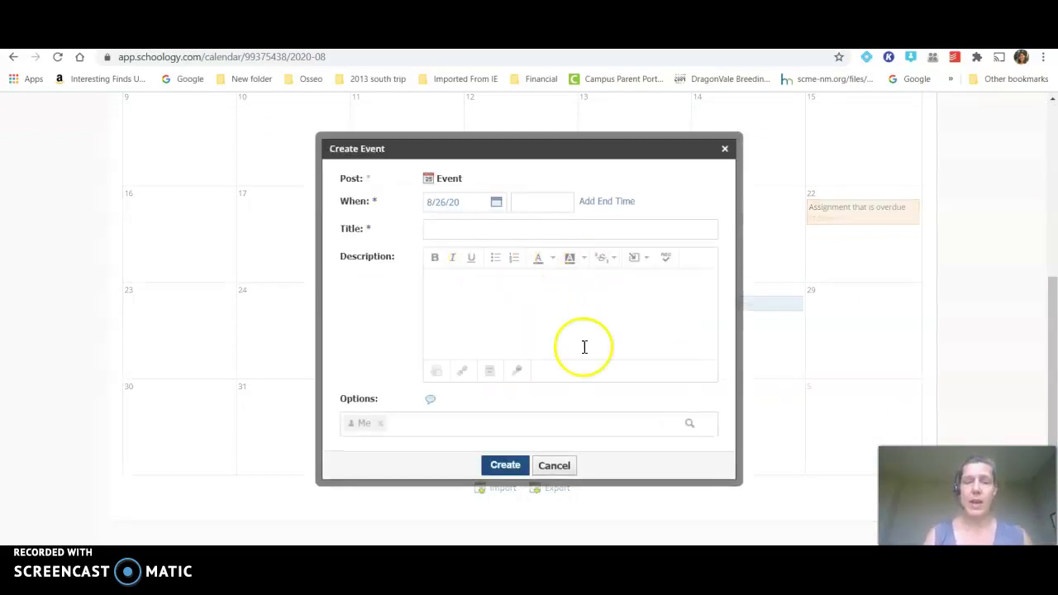
left_click(556, 465)
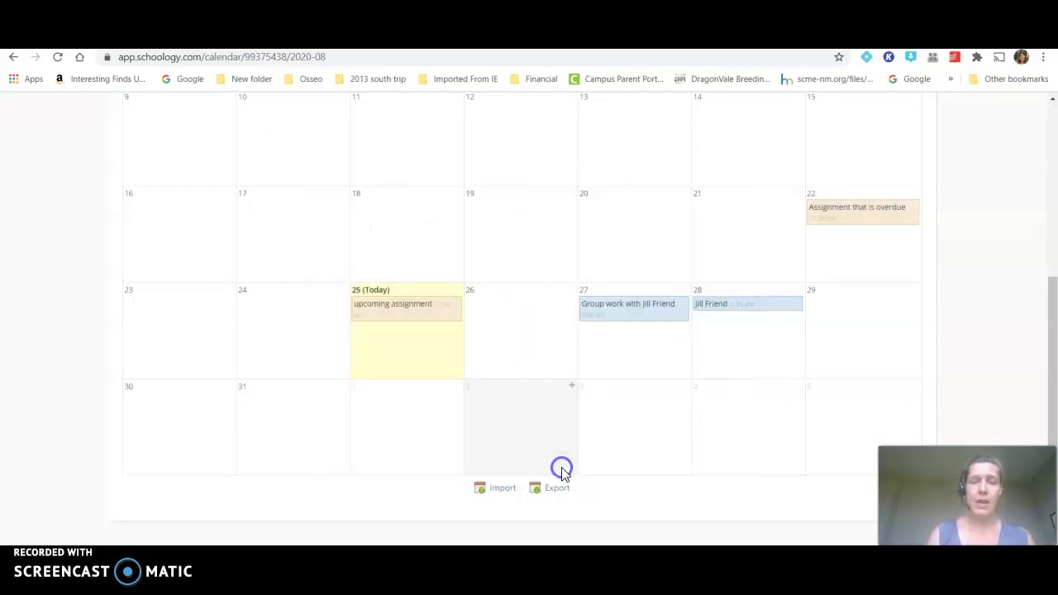
left_click(572, 288)
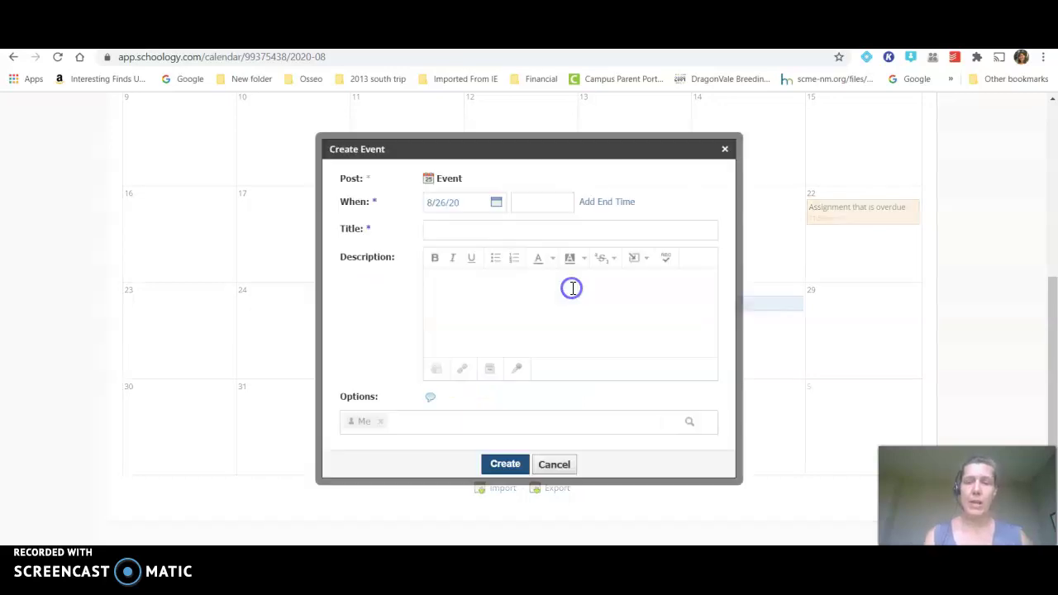
left_click(488, 233)
type("work on")
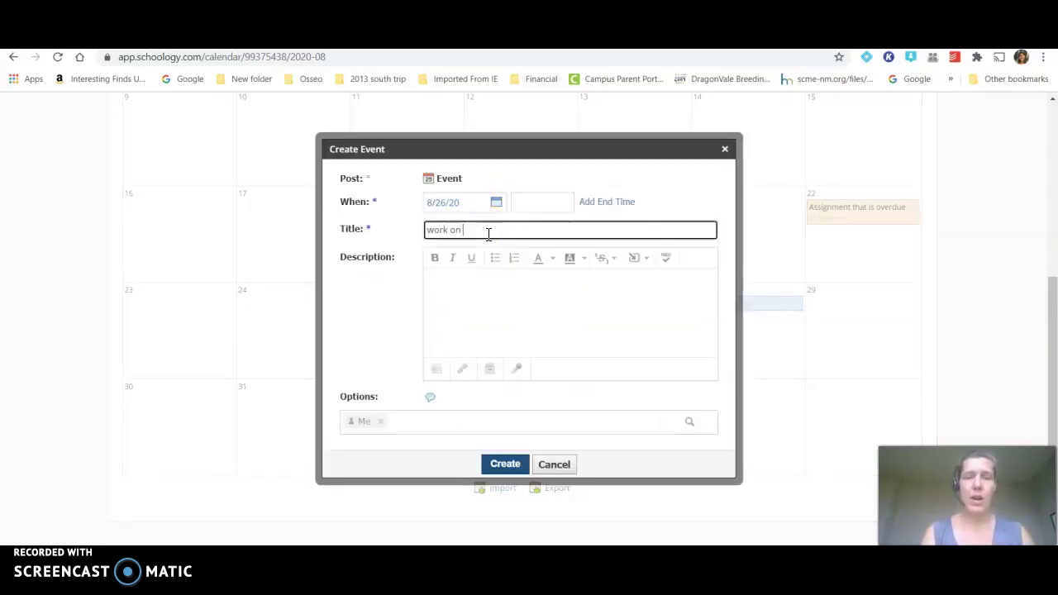
type(" chapter 3 tonight")
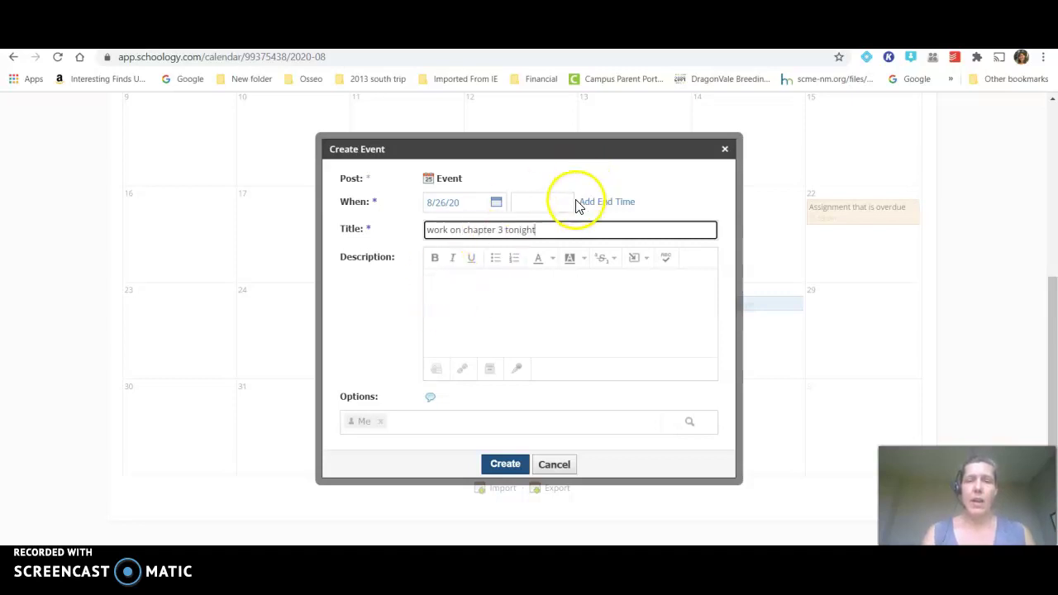
left_click(516, 467)
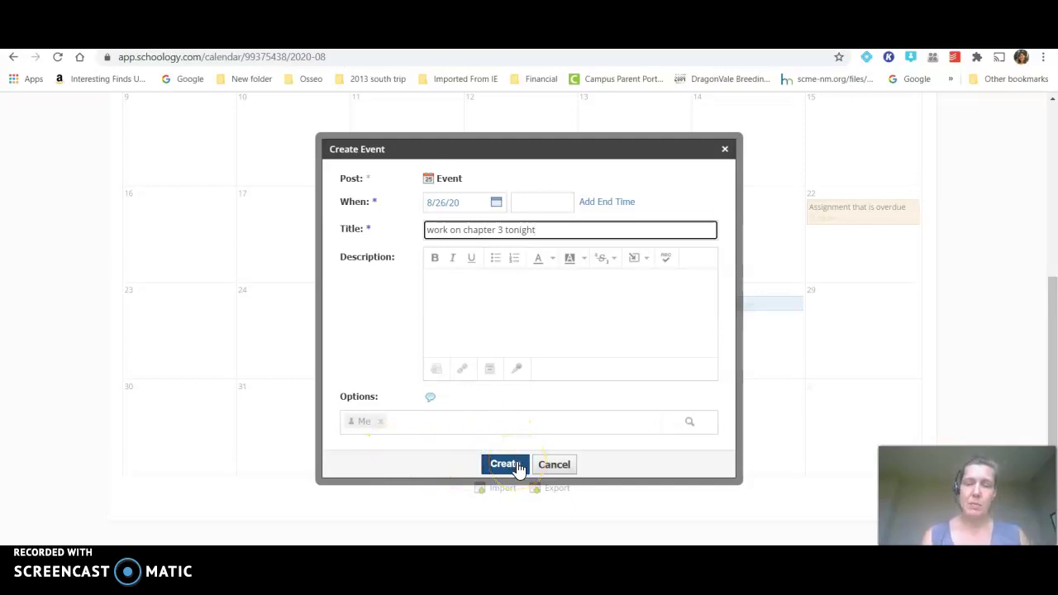
left_click(539, 309)
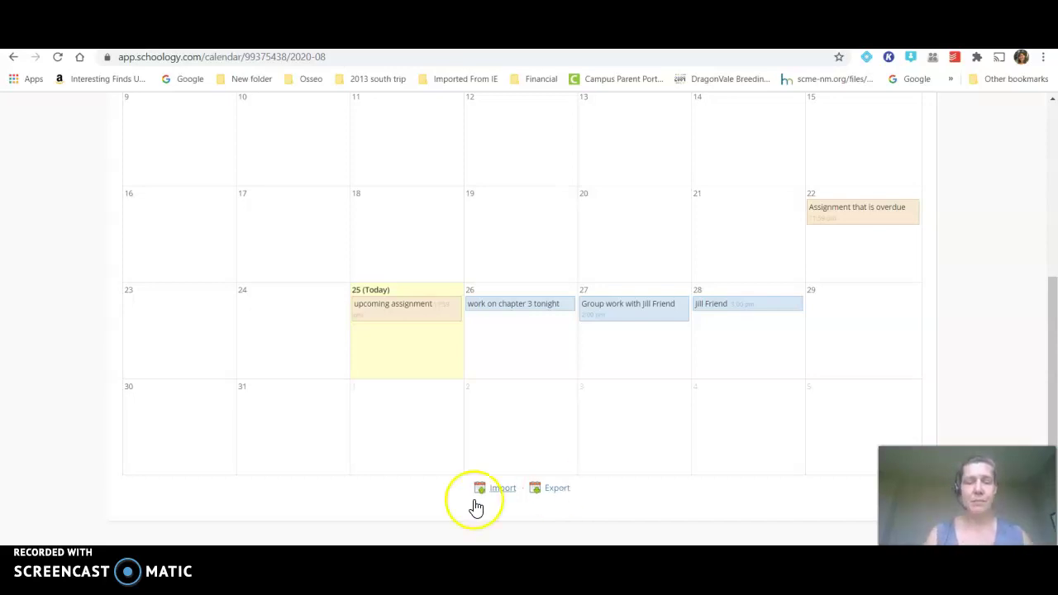
left_click(566, 494)
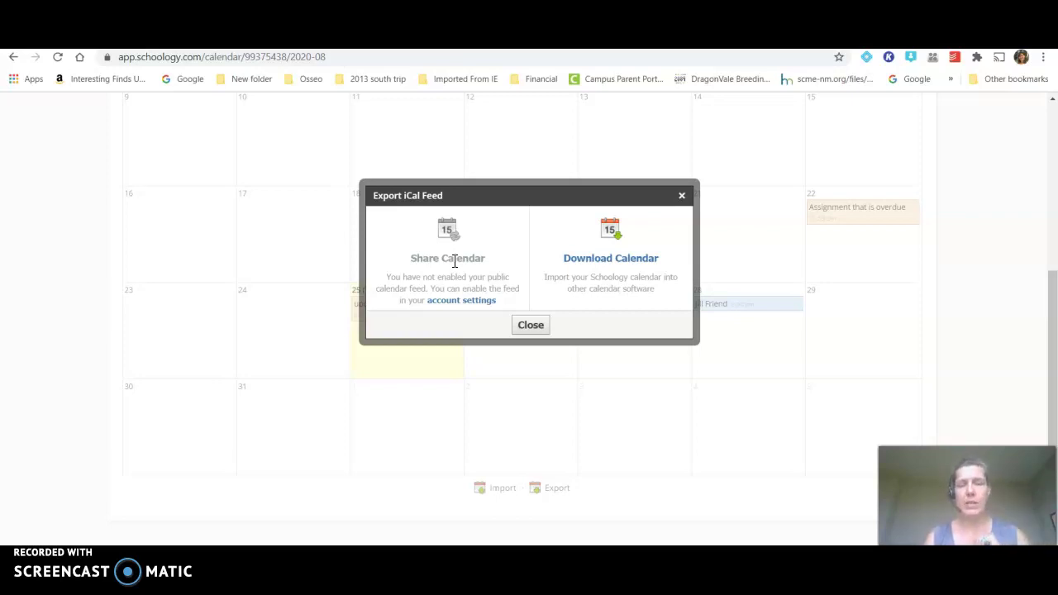
left_click(530, 331)
left_click(596, 374)
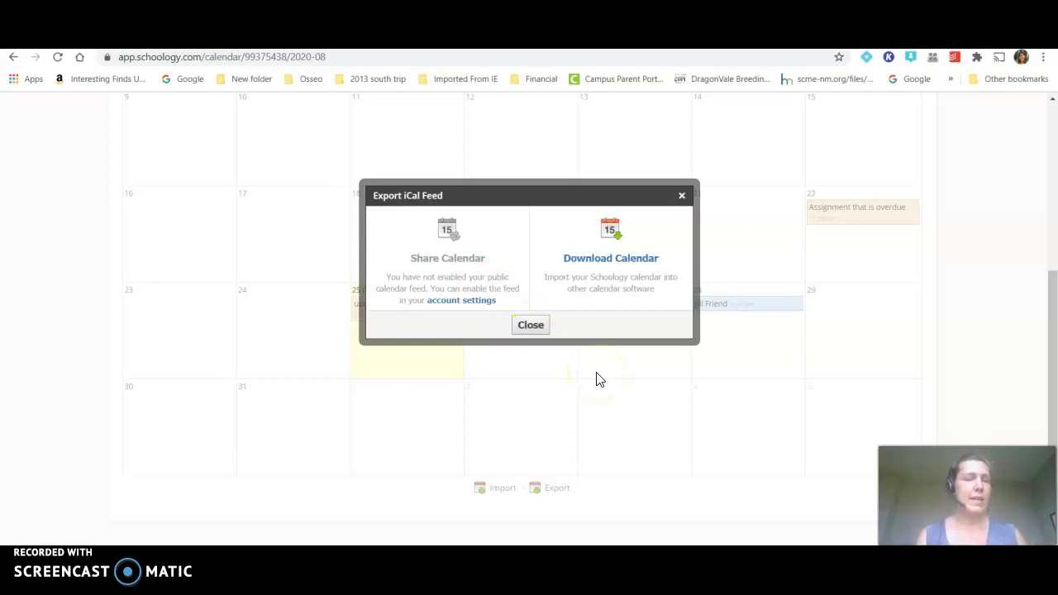
left_click(535, 328)
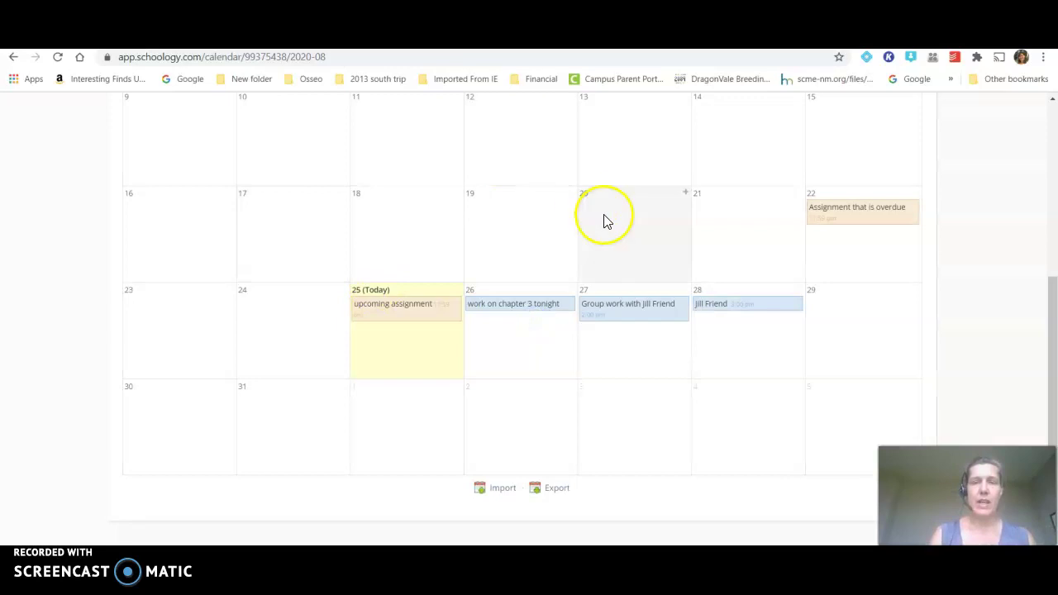
left_click_drag(1054, 331, 1054, 152)
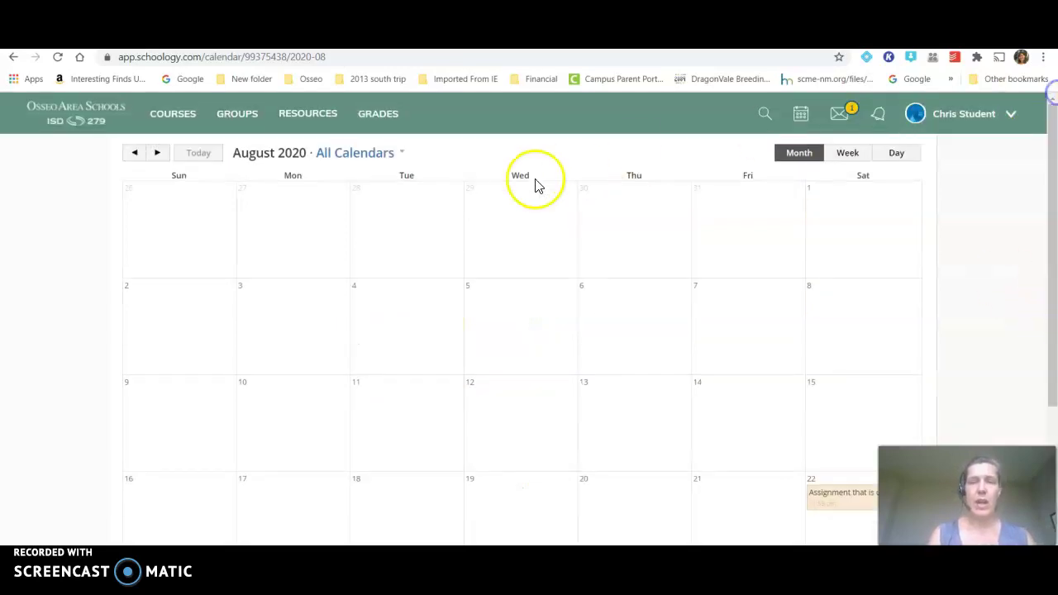